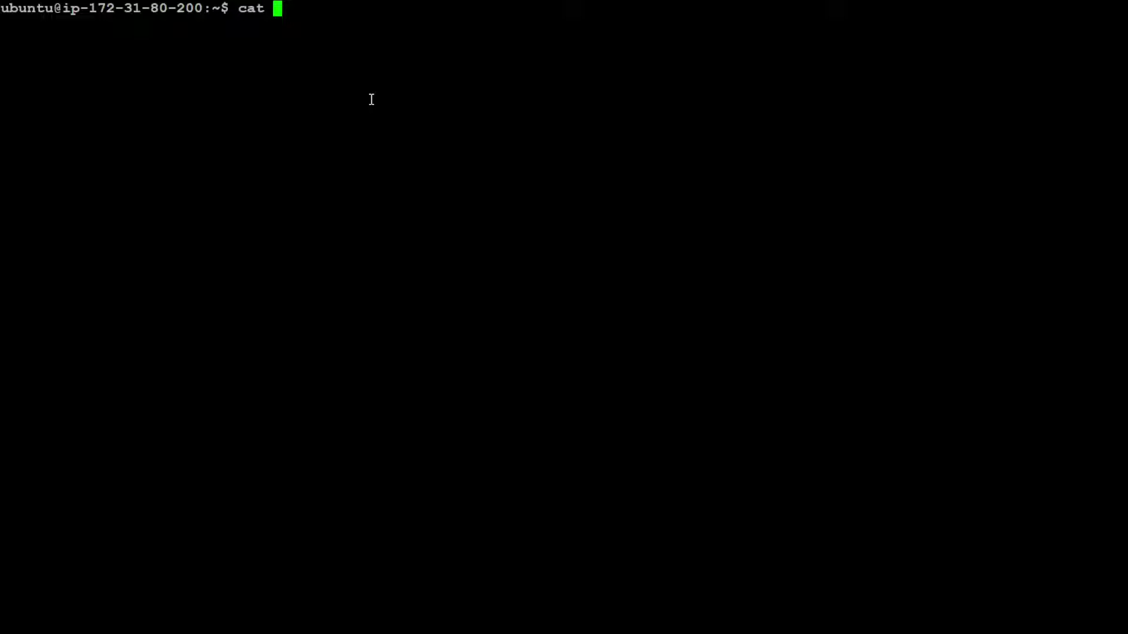
{"action": "type", "text": "etc/"}
{"action": "type", "text": "*release"}
Run cat /etc/*release to confirm the server is Ubuntu 22.04.3 LTS.
{"action": "key", "text": "Return"}
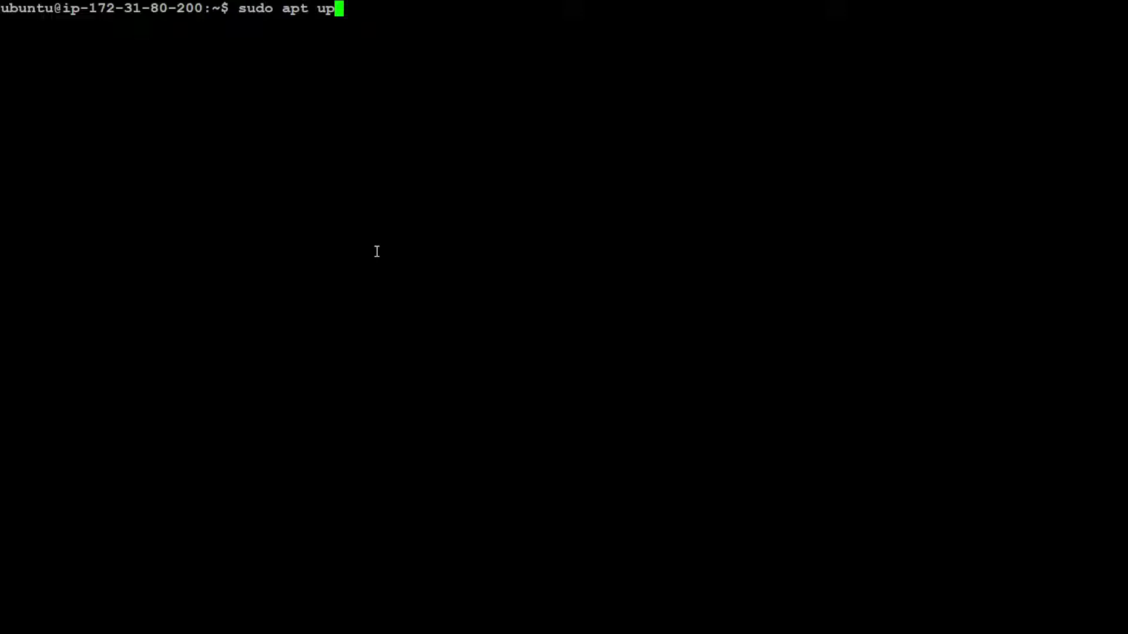
Refresh the package index with sudo apt update until all packages report up to date.
{"action": "key", "text": "Return"}
{"action": "type", "text": " installnodejs"}
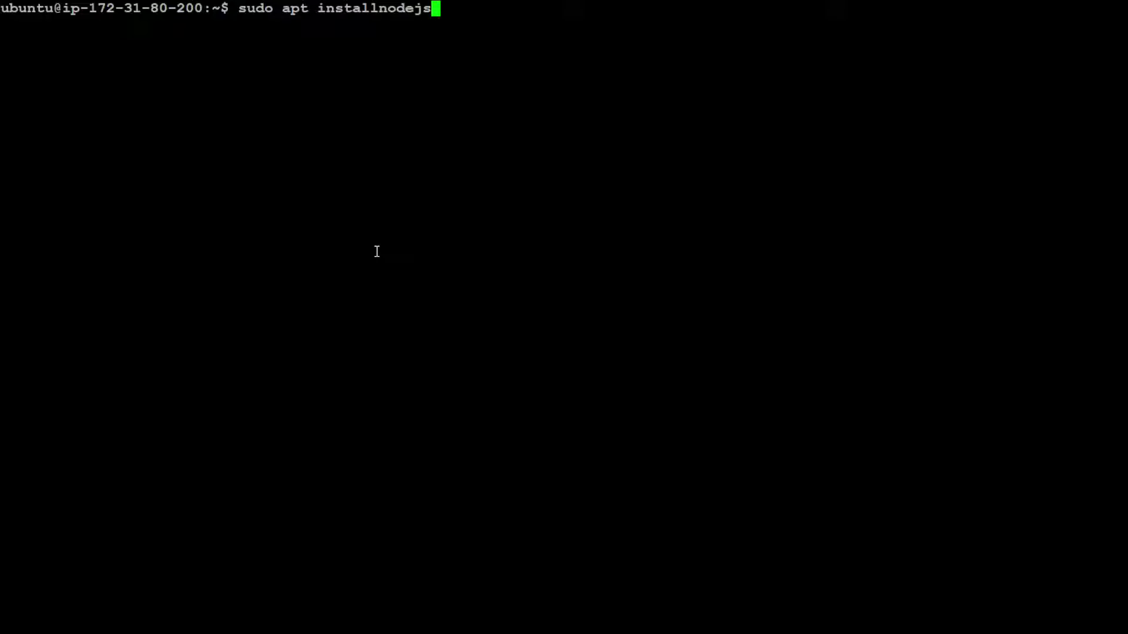
Install Node.js 12.22.9 with sudo apt install nodejs, fixing the missing space and confirming.
{"action": "key", "text": "Left"}
{"action": "key", "text": "Left"}
{"action": "key", "text": "Left"}
{"action": "key", "text": "Left"}
{"action": "key", "text": "Left"}
{"action": "key", "text": "Left"}
{"action": "key", "text": "Return"}
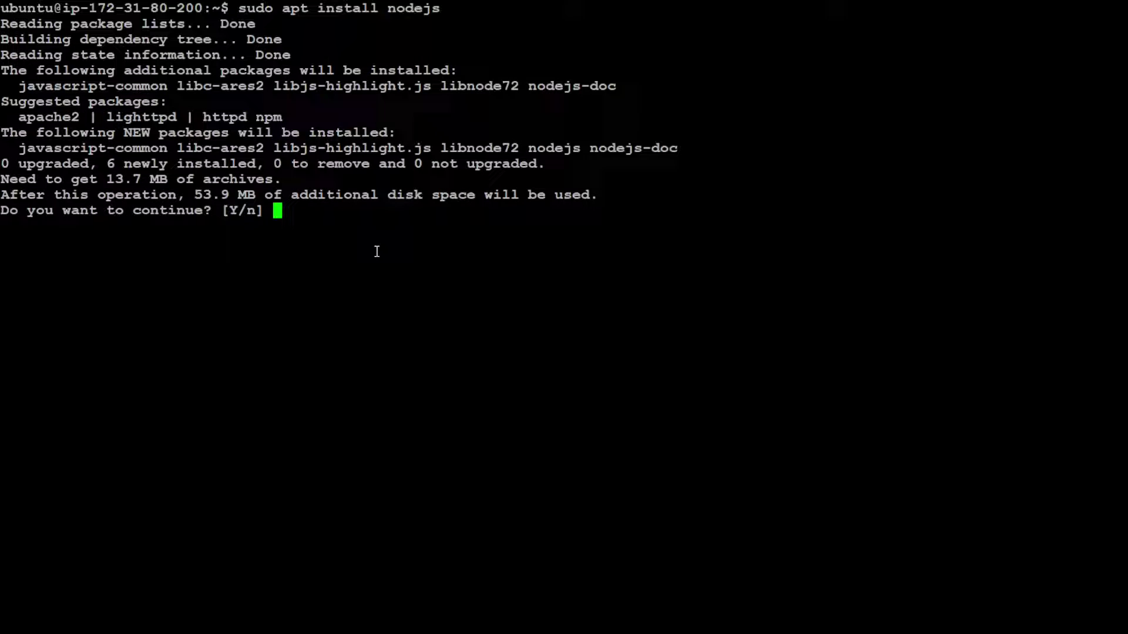
{"action": "type", "text": "Y"}
{"action": "key", "text": "Return"}
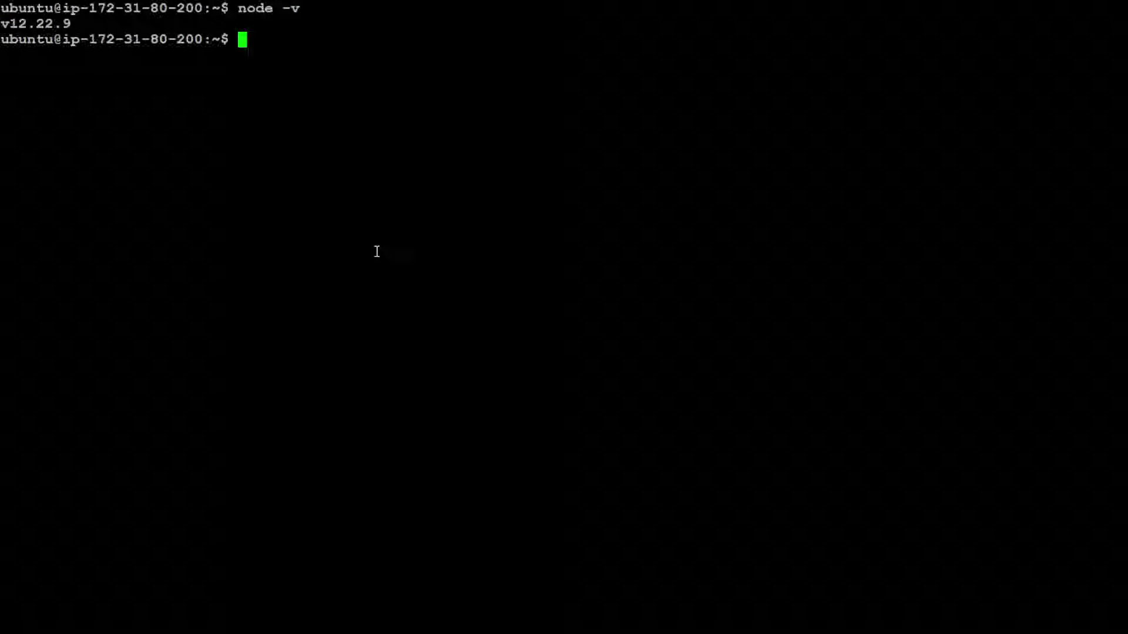
{"action": "type", "text": "clear"}
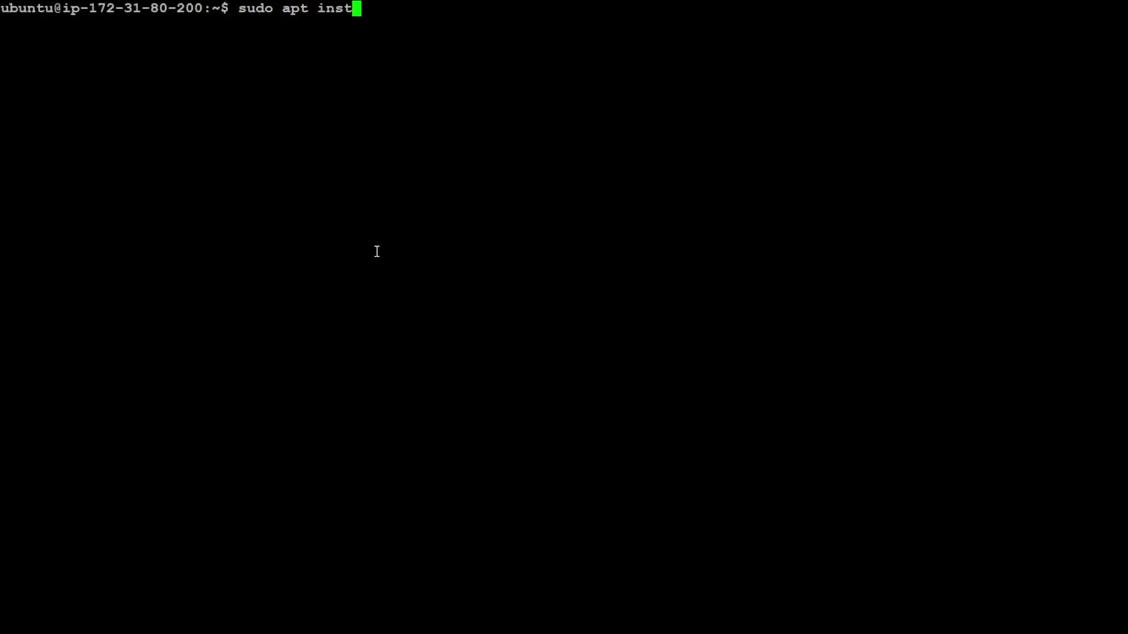
{"action": "type", "text": "all npm"}
Install npm 8.5.1 with its dependencies, including build-essential, via sudo apt install npm.
{"action": "key", "text": "Return"}
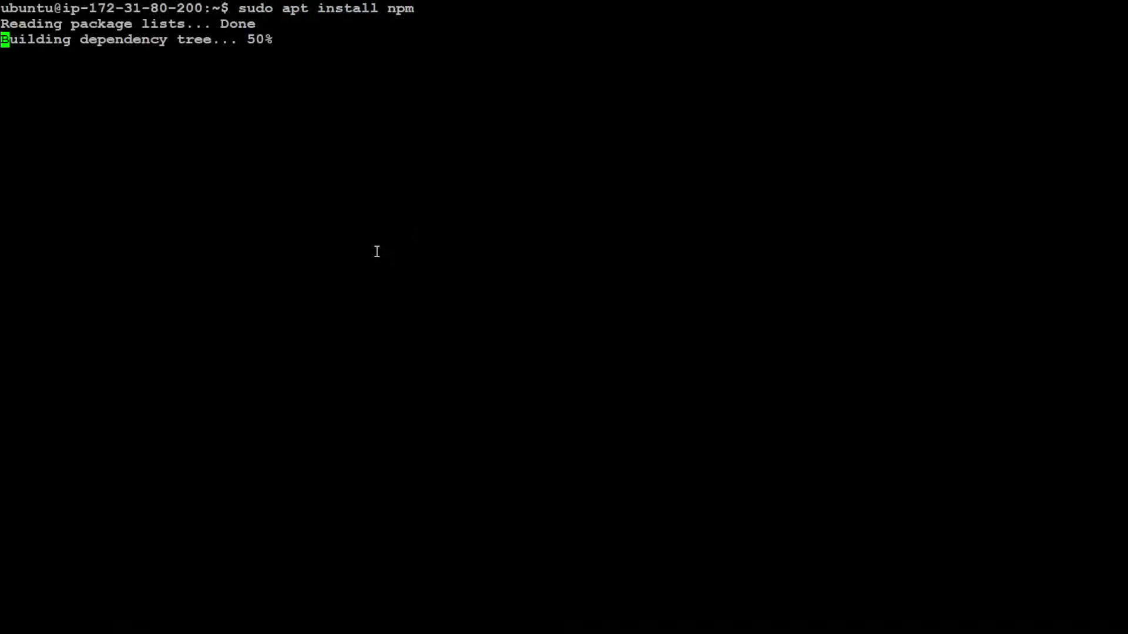
{"action": "type", "text": "Y"}
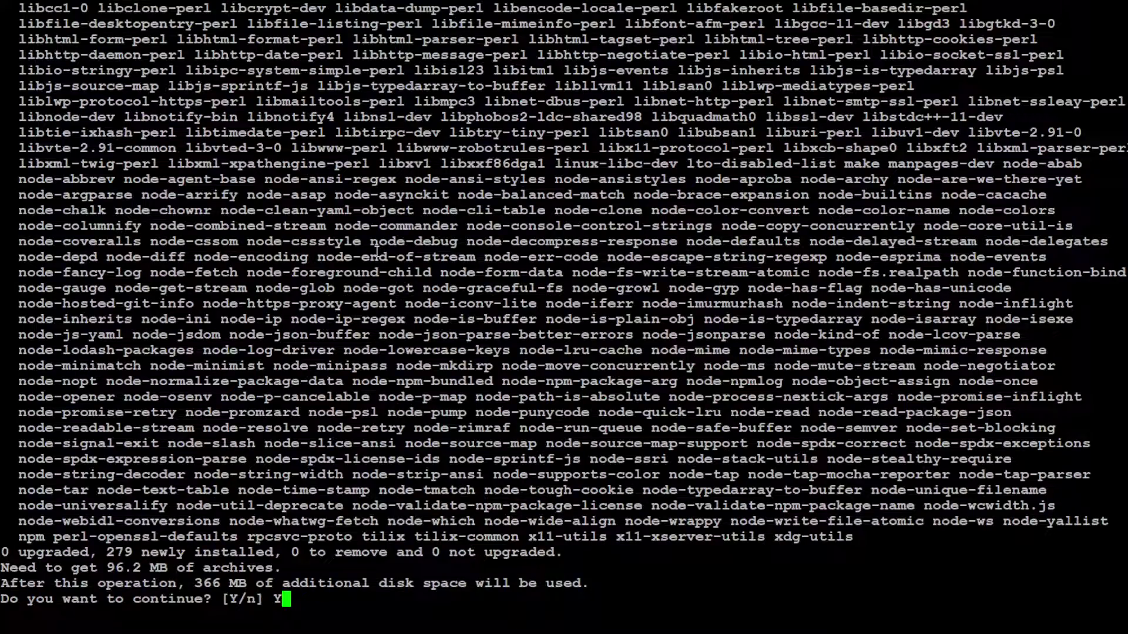
{"action": "key", "text": "Return"}
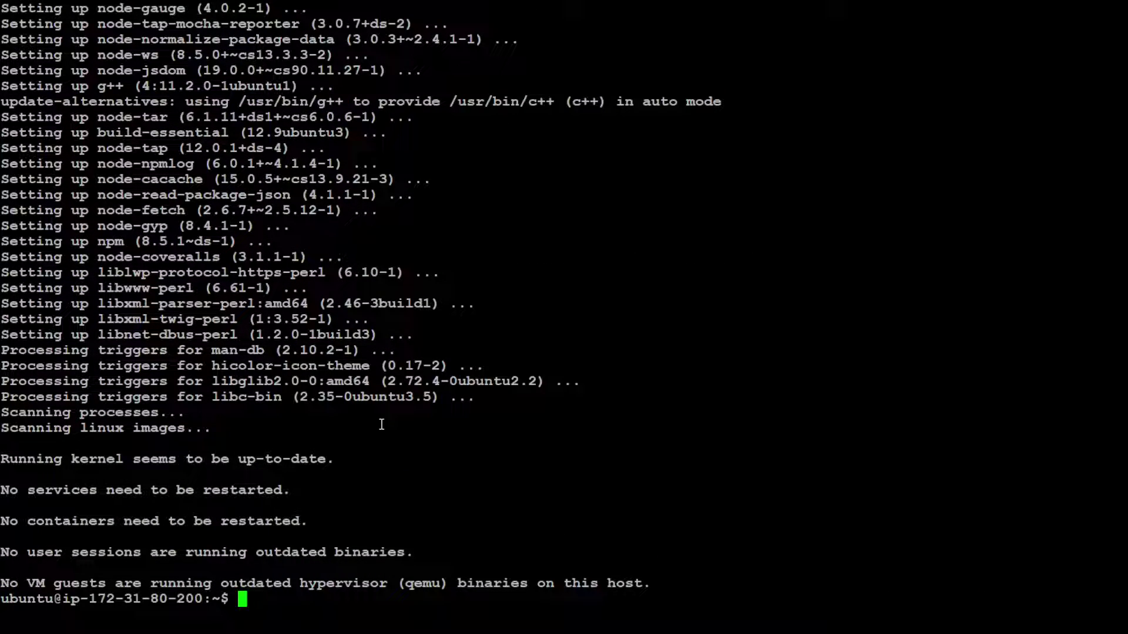
{"action": "type", "text": "clear"}
Clear the terminal and confirm npm -v reports version 8.5.1.
{"action": "key", "text": "Return"}
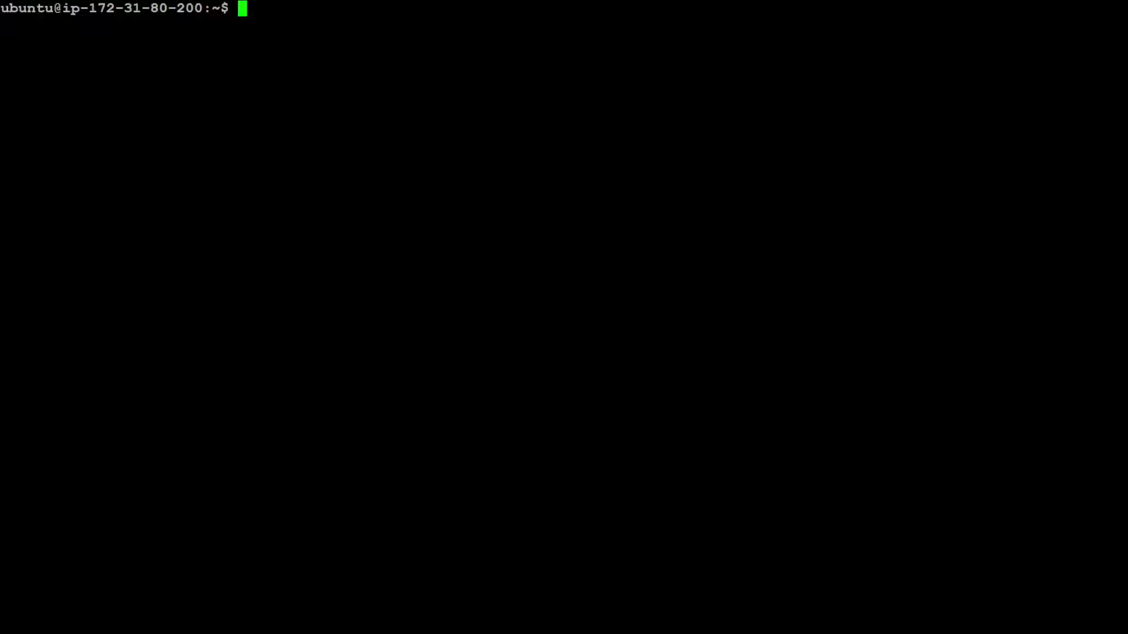
{"action": "type", "text": "npm -v"}
{"action": "key", "text": "Return"}
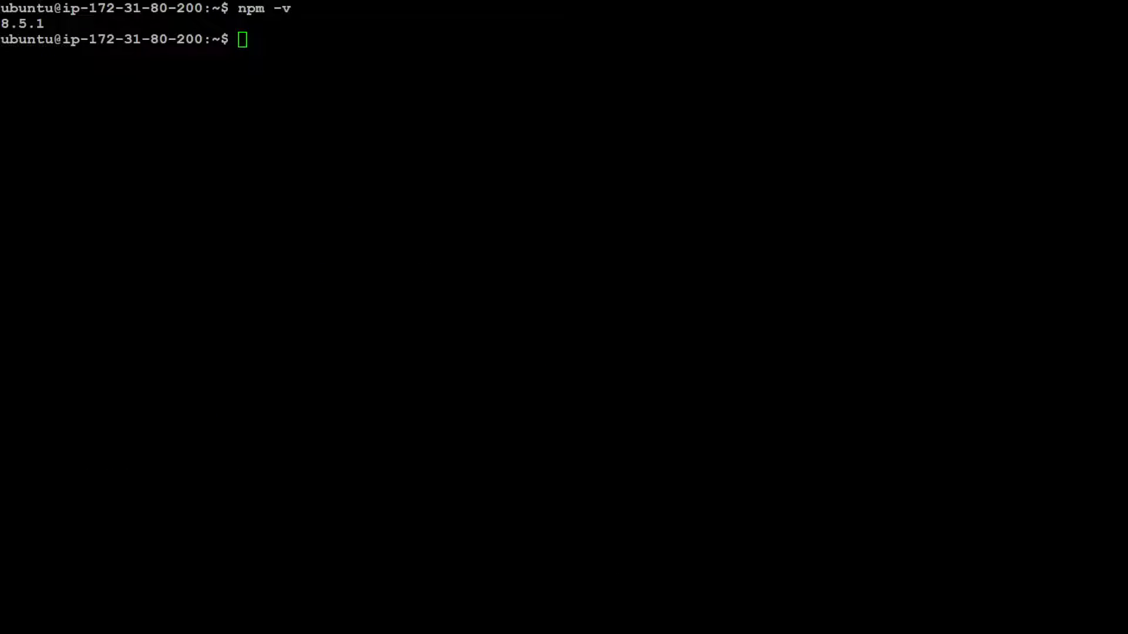